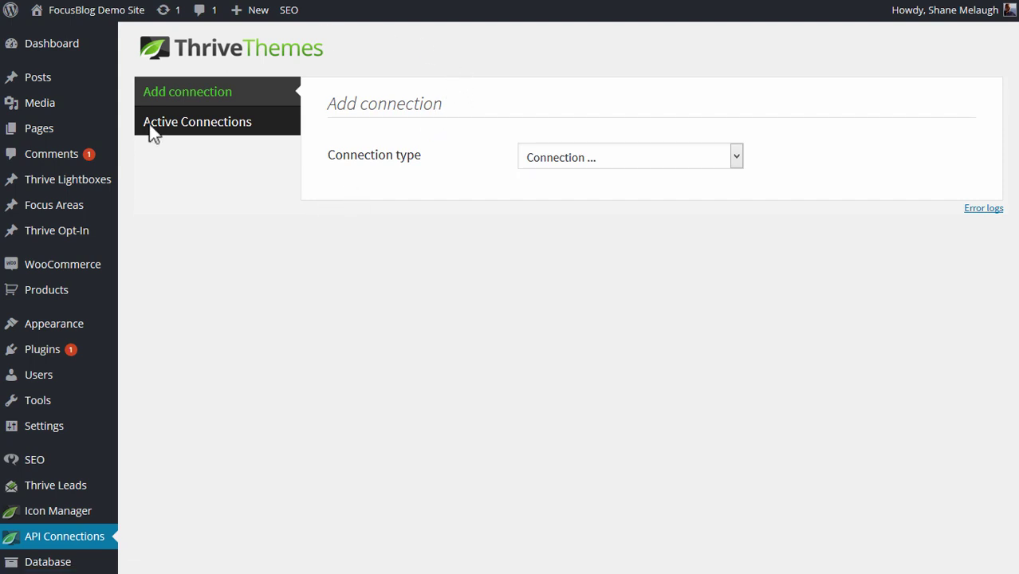
# Choose iContact as the new connection type and go to iContact's Generate Application ID page.
pyautogui.click(735, 157)
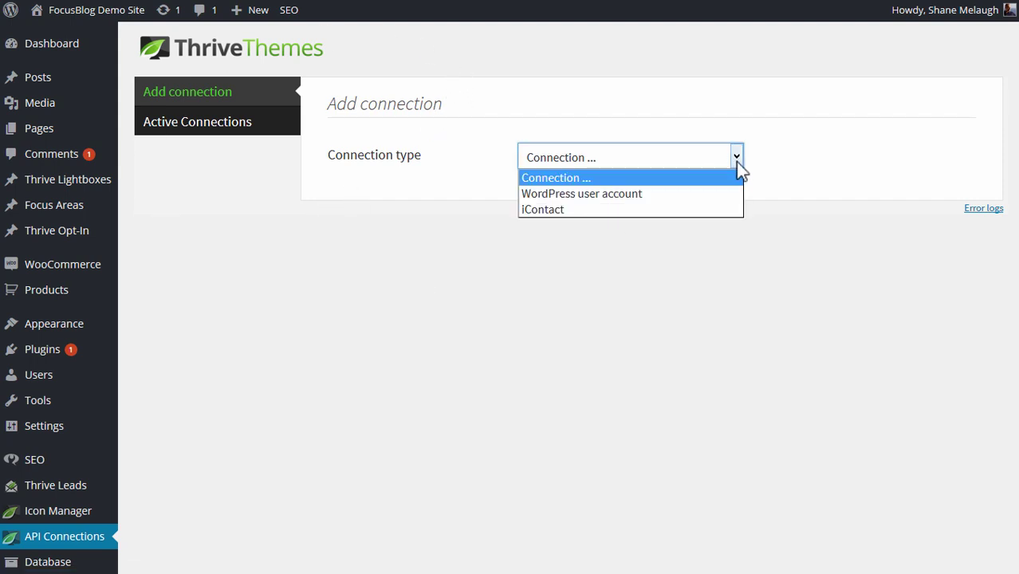
pyautogui.click(552, 208)
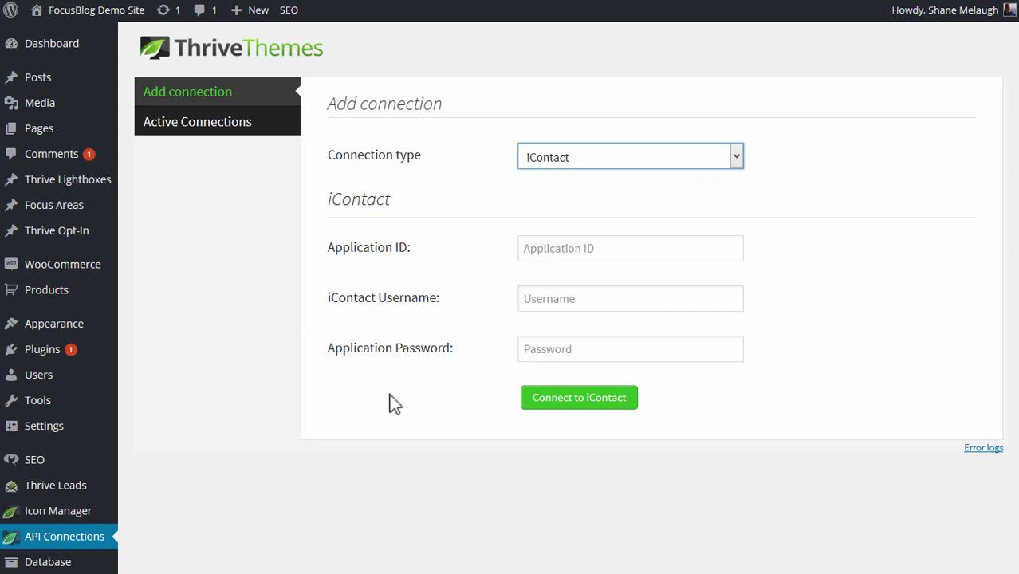
pyautogui.click(242, 375)
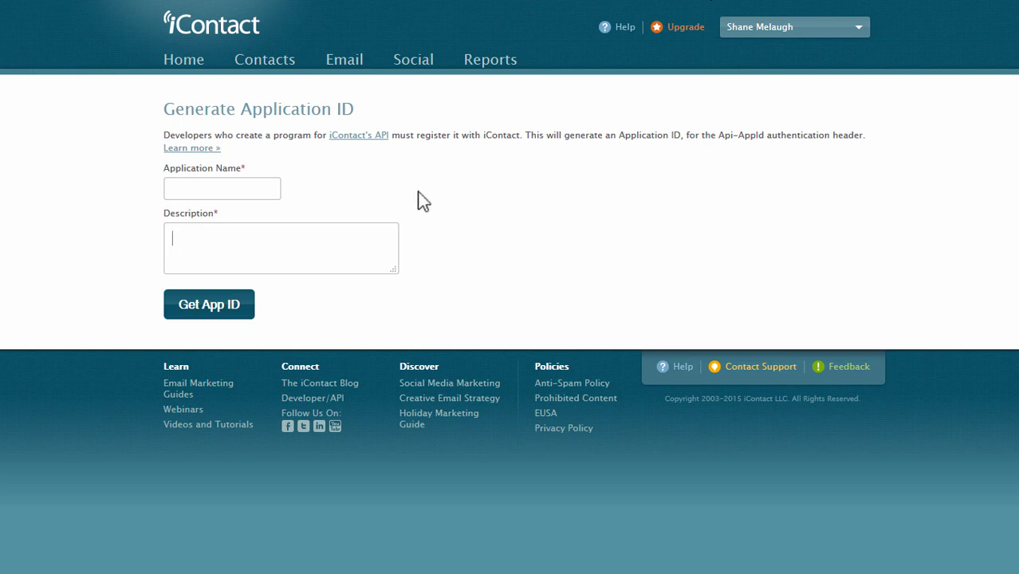
# Register an iContact application named 'Thrive Leads Demo' with description 'N/A'.
pyautogui.write('Thrive Leads Demo')
pyautogui.press('Tab')
pyautogui.write('N/A')
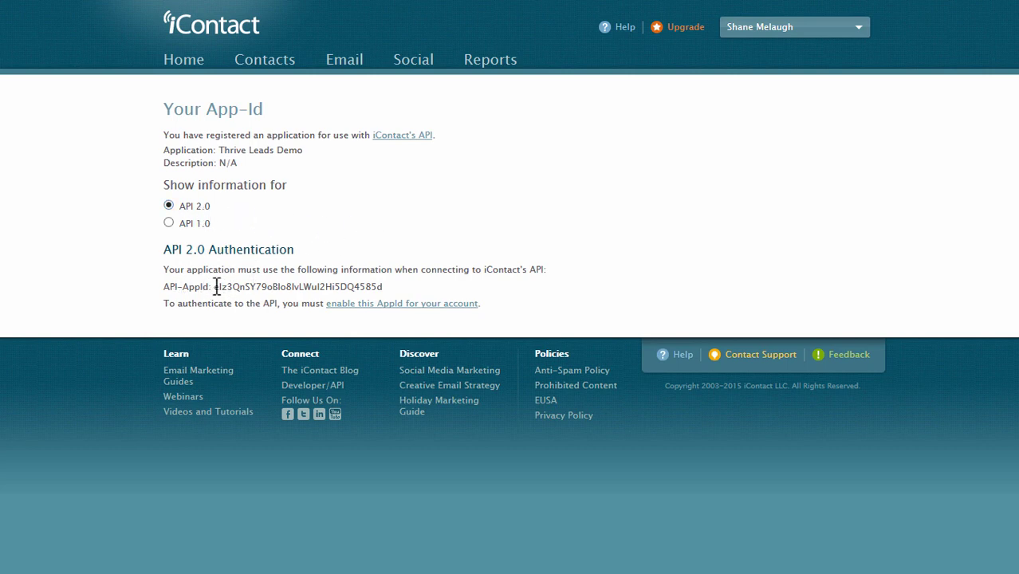
# Copy the generated App ID into Thrive's Application ID field.
pyautogui.moveTo(213, 287); pyautogui.dragTo(382, 280)
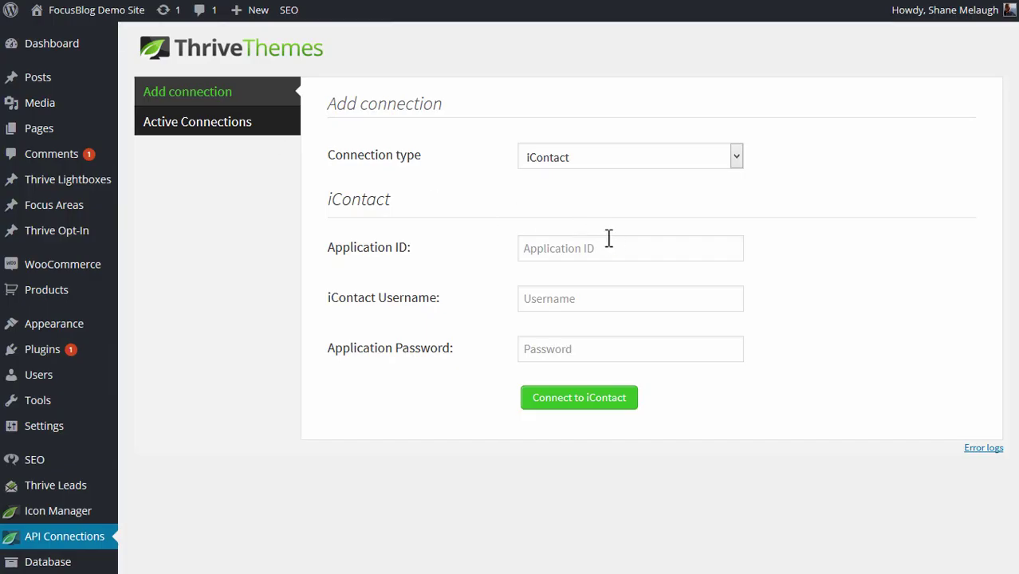
pyautogui.click(574, 248)
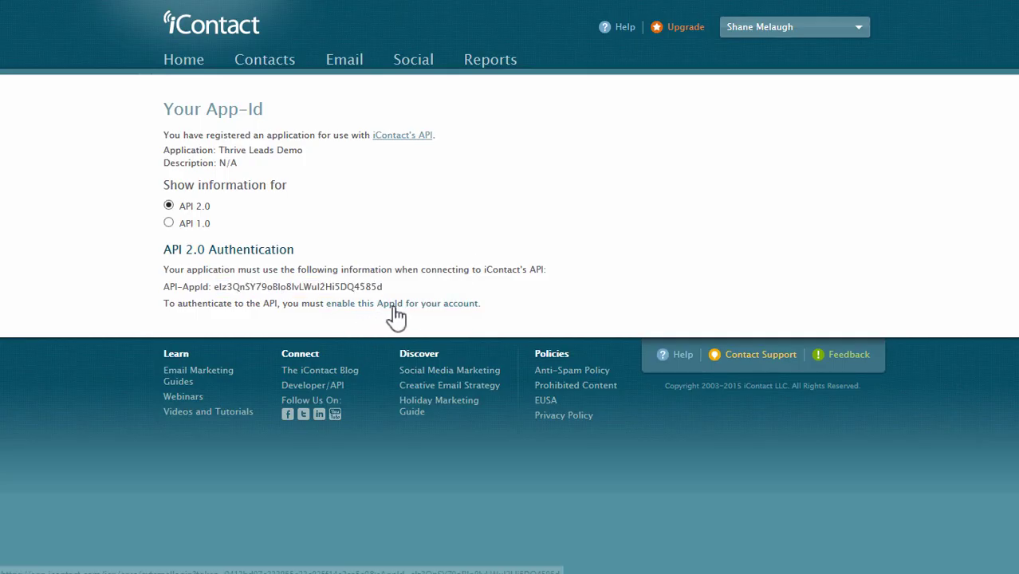
# Enable the App ID for the iContact account and save a new application password.
pyautogui.click(393, 314)
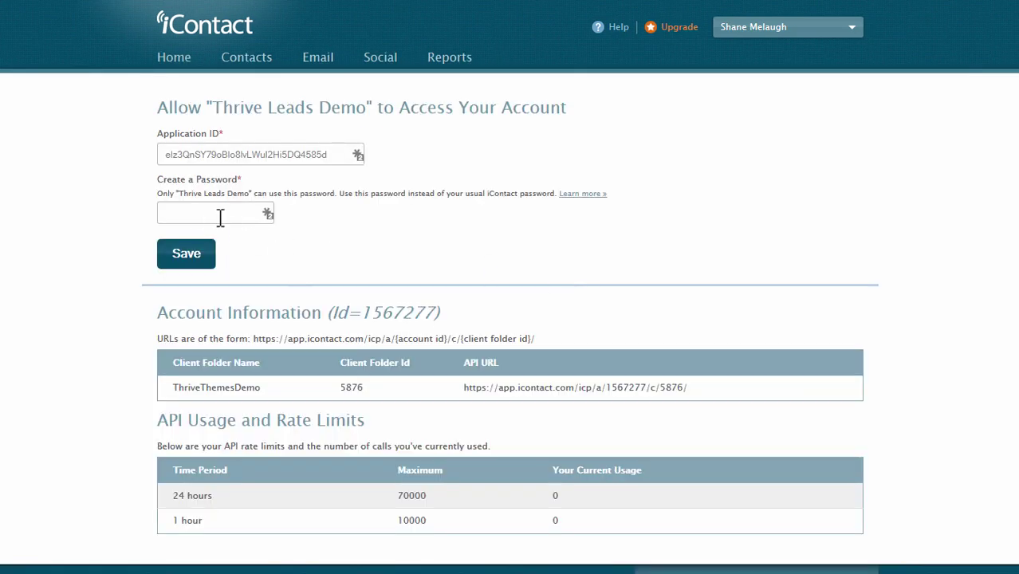
pyautogui.click(232, 221)
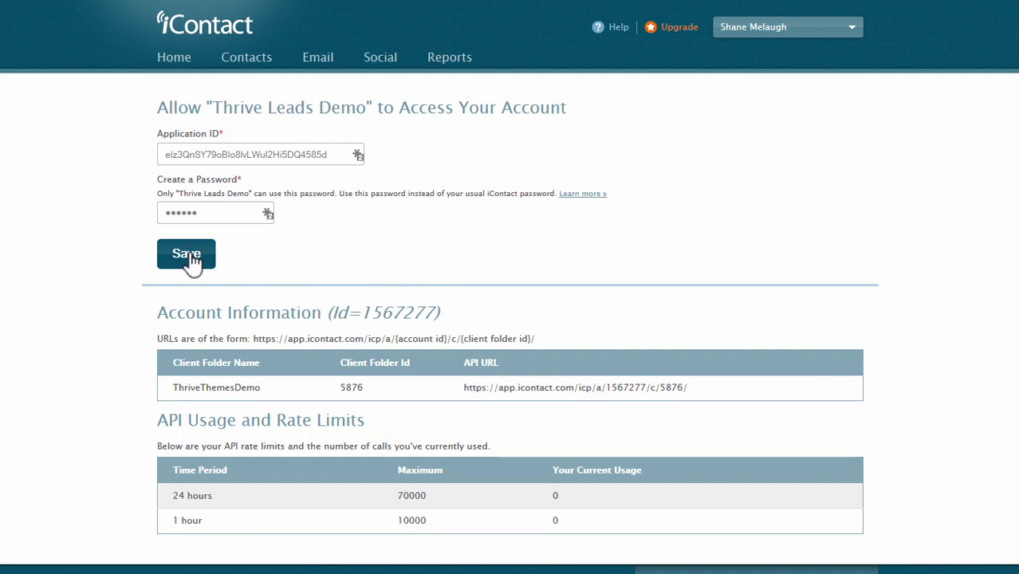
pyautogui.press('Return')
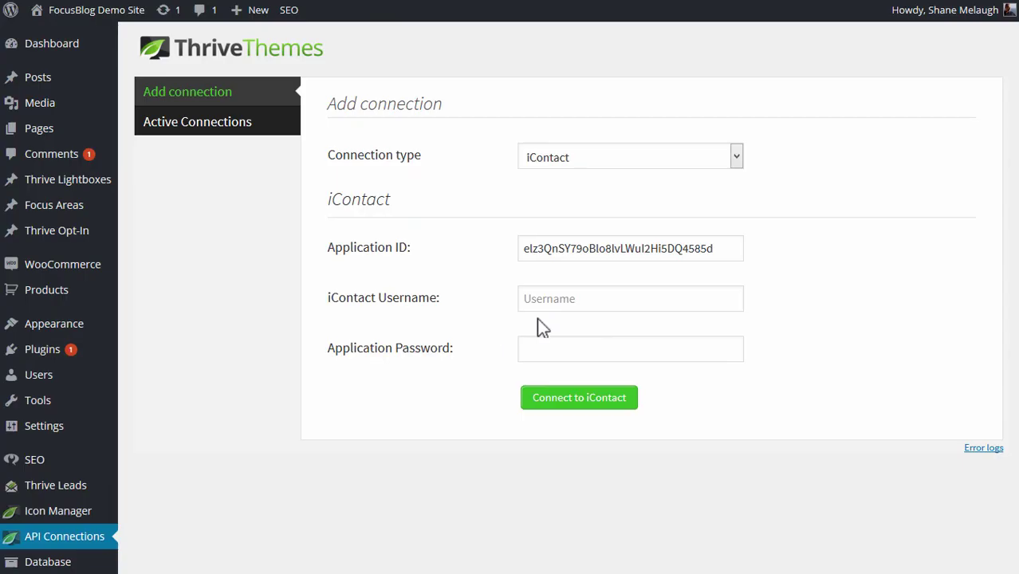
# Fill in the application password and iContact username, connect, and view active connections.
pyautogui.click(562, 339)
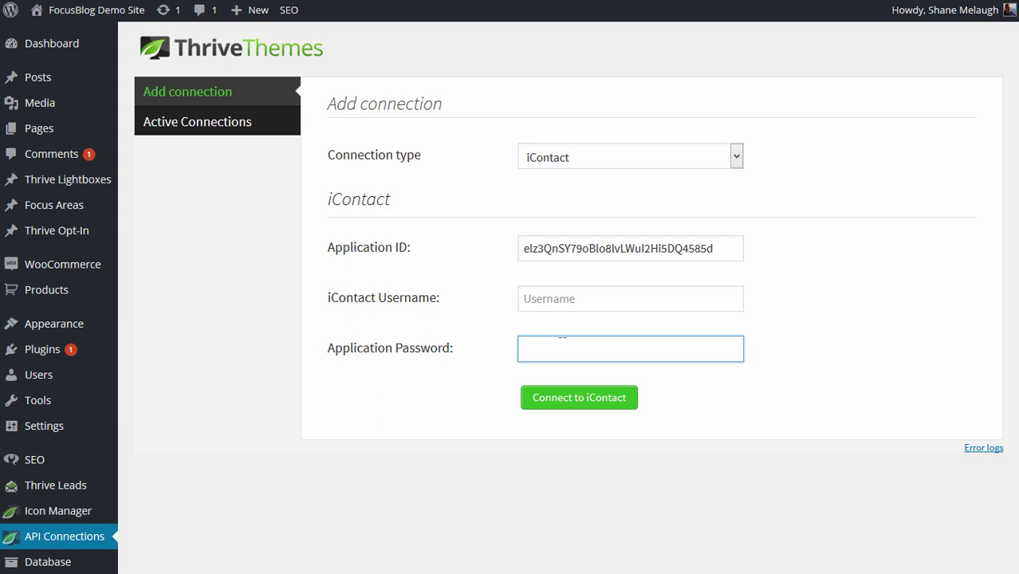
pyautogui.hotkey('ctrl', 'v')
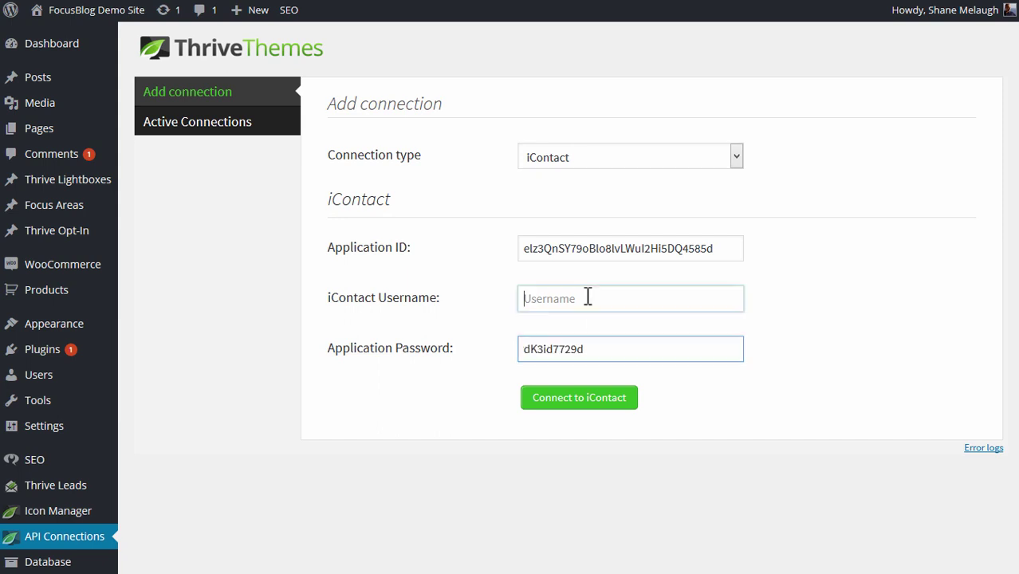
pyautogui.click(586, 295)
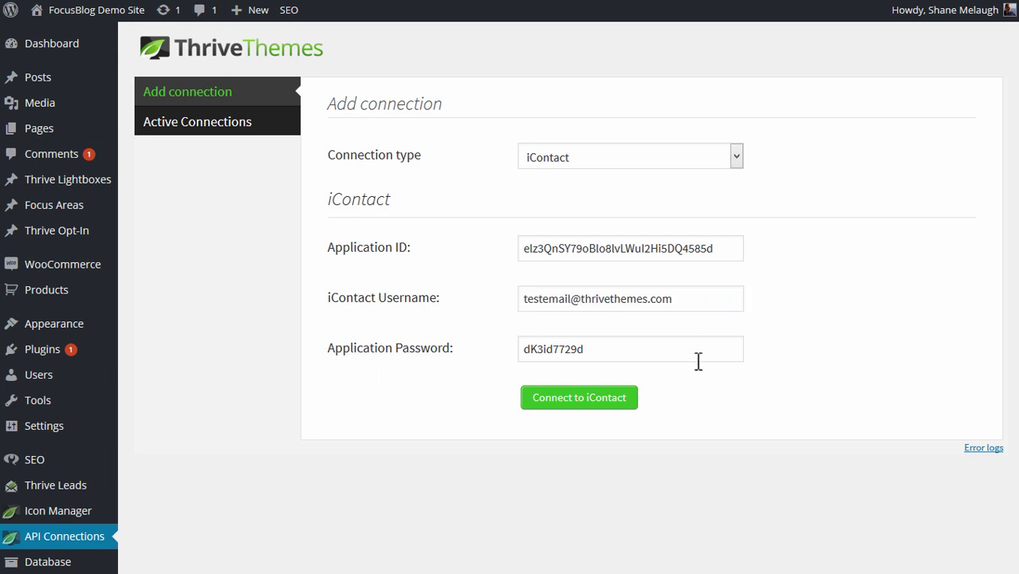
pyautogui.click(595, 403)
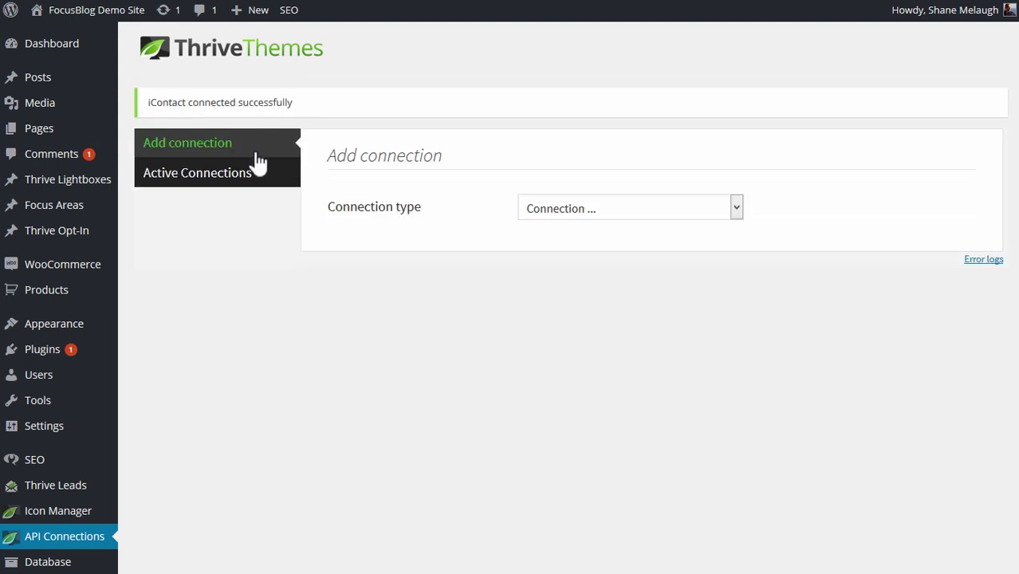
pyautogui.click(173, 179)
# Select the opt-in form and start a new API service connection for it.
pyautogui.scroll(-2, 491, 209)
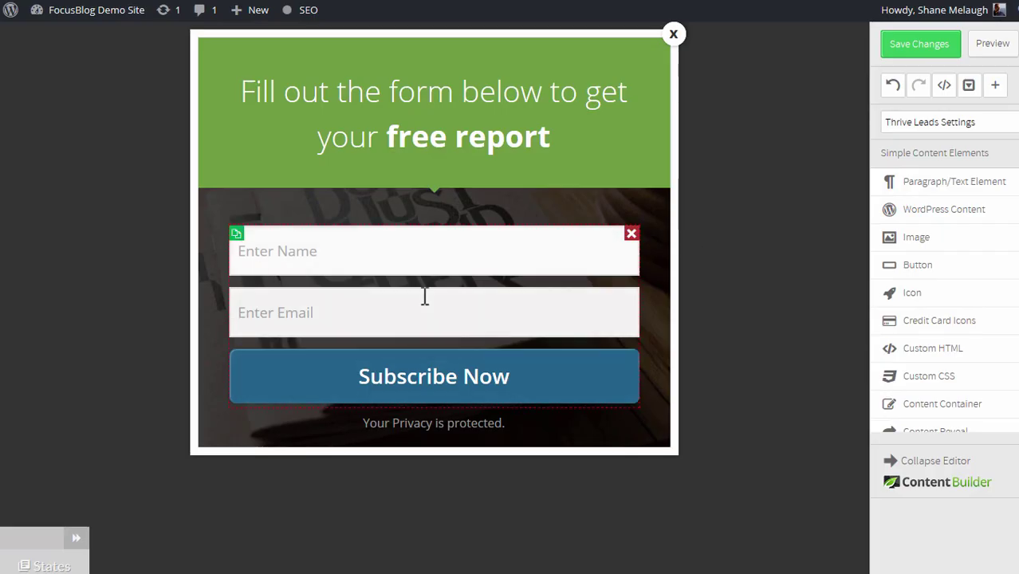
pyautogui.click(433, 254)
pyautogui.click(434, 182)
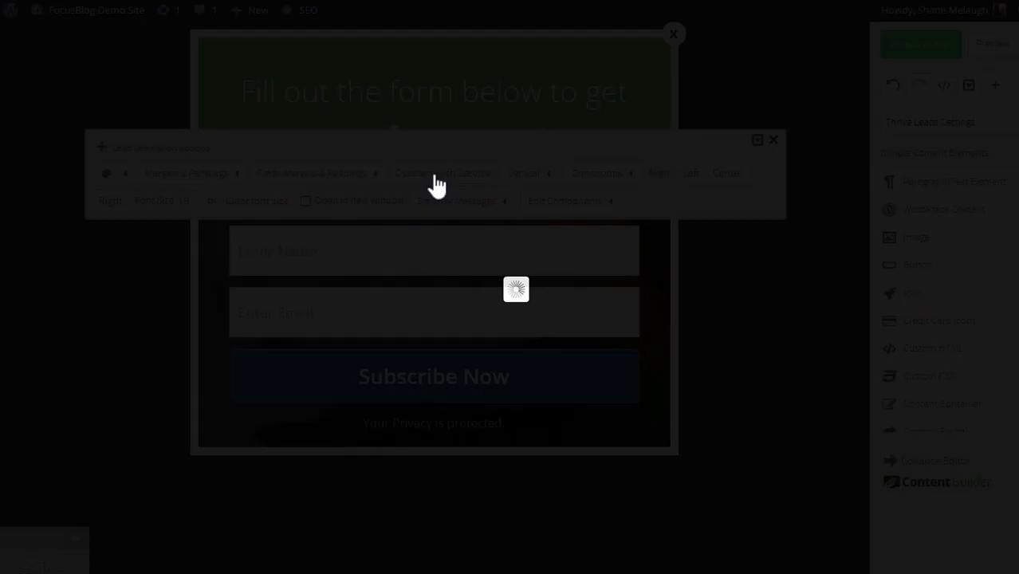
pyautogui.click(498, 170)
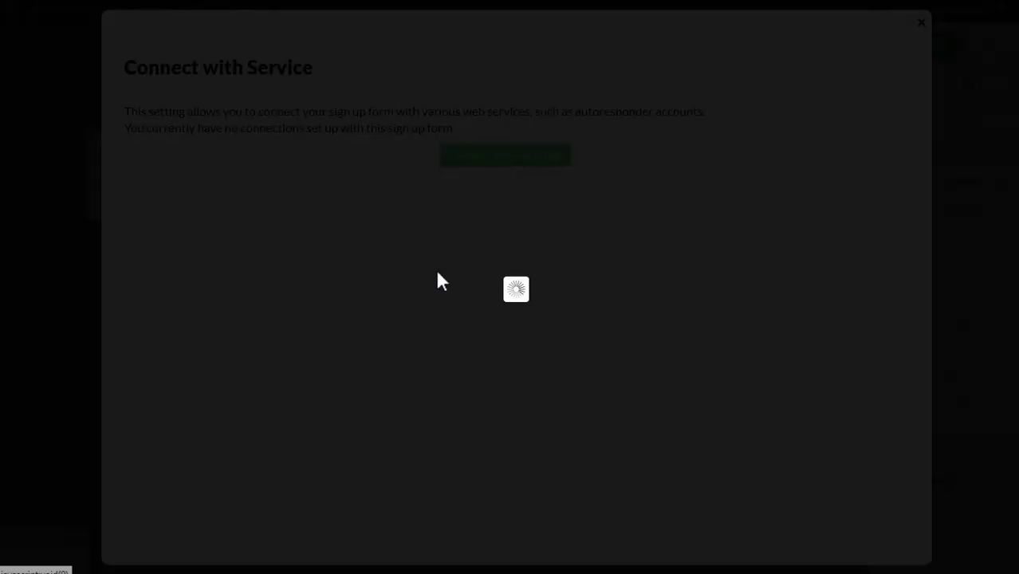
pyautogui.click(483, 183)
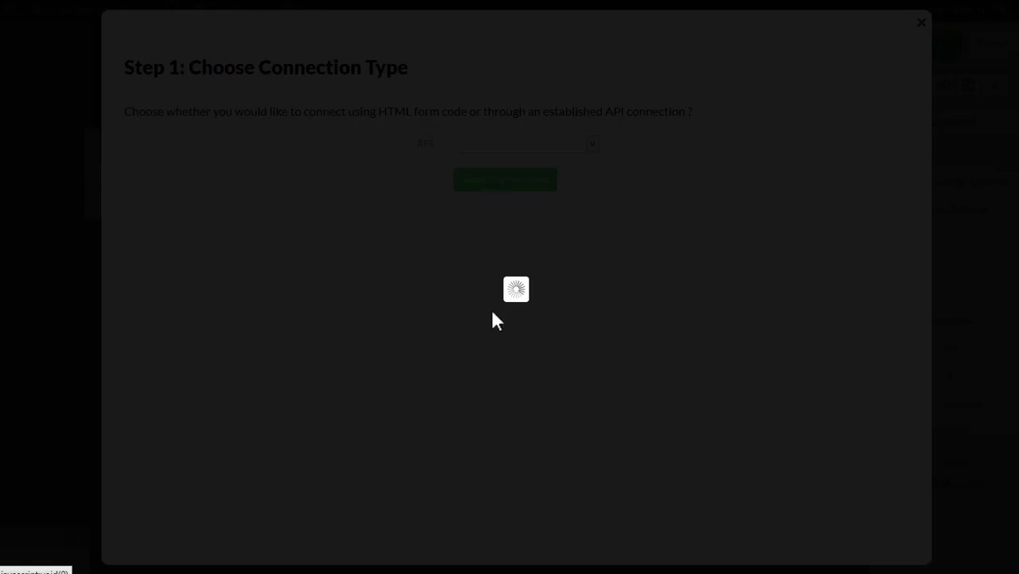
# Link the form to iContact's ThriveThemesDemo mailing list and save the connection.
pyautogui.click(306, 130)
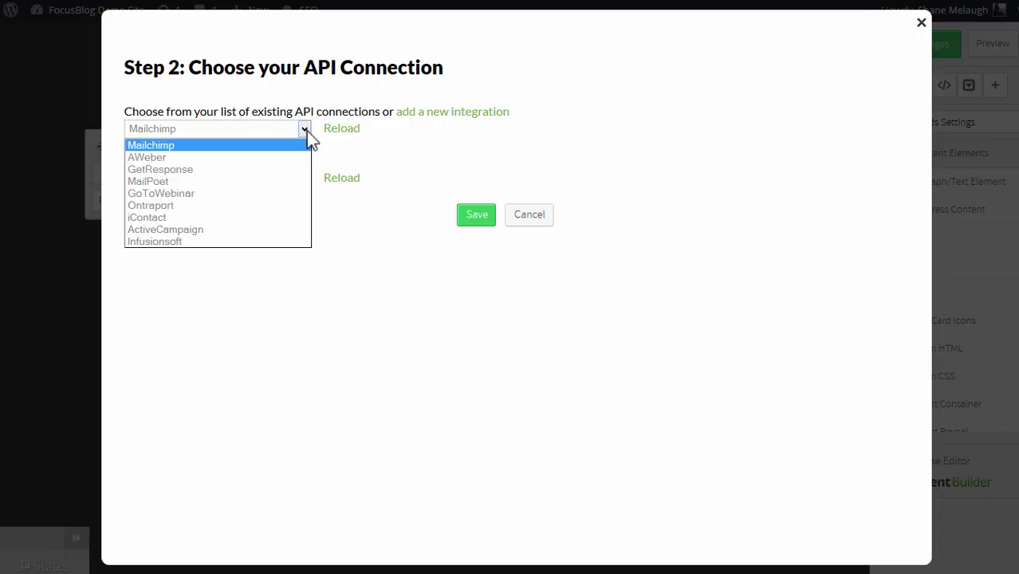
pyautogui.click(173, 217)
pyautogui.click(305, 180)
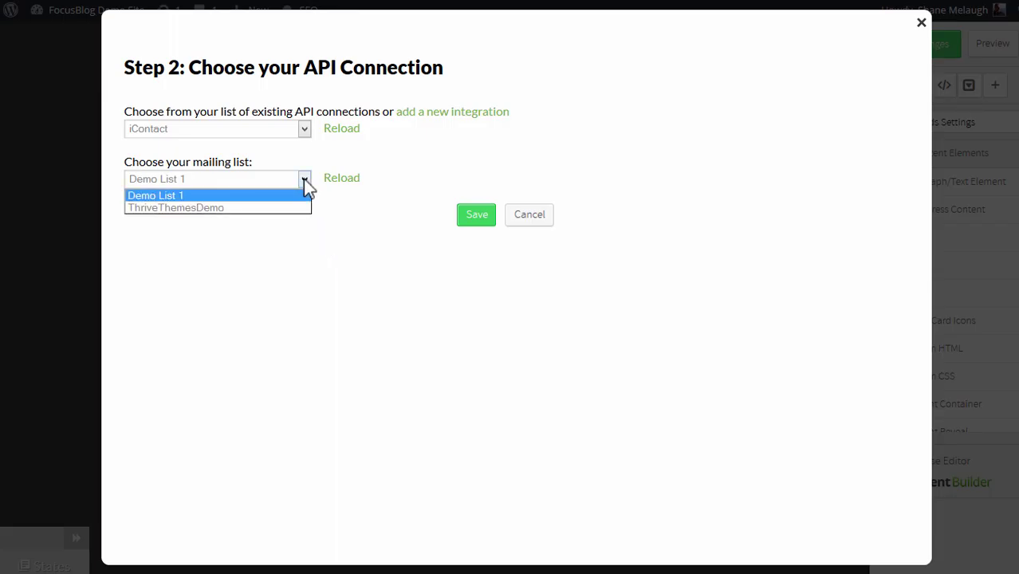
pyautogui.click(217, 210)
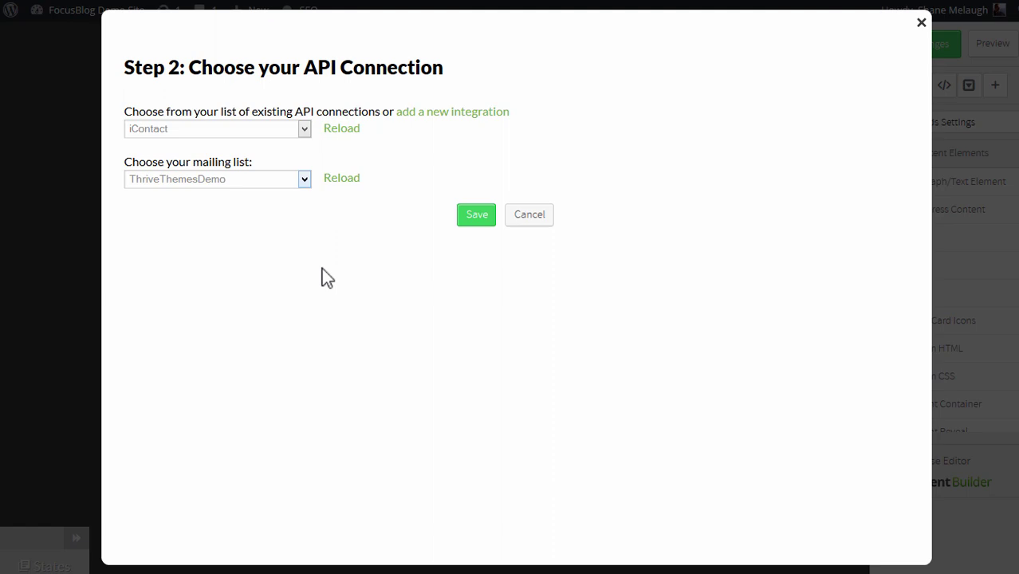
pyautogui.click(477, 217)
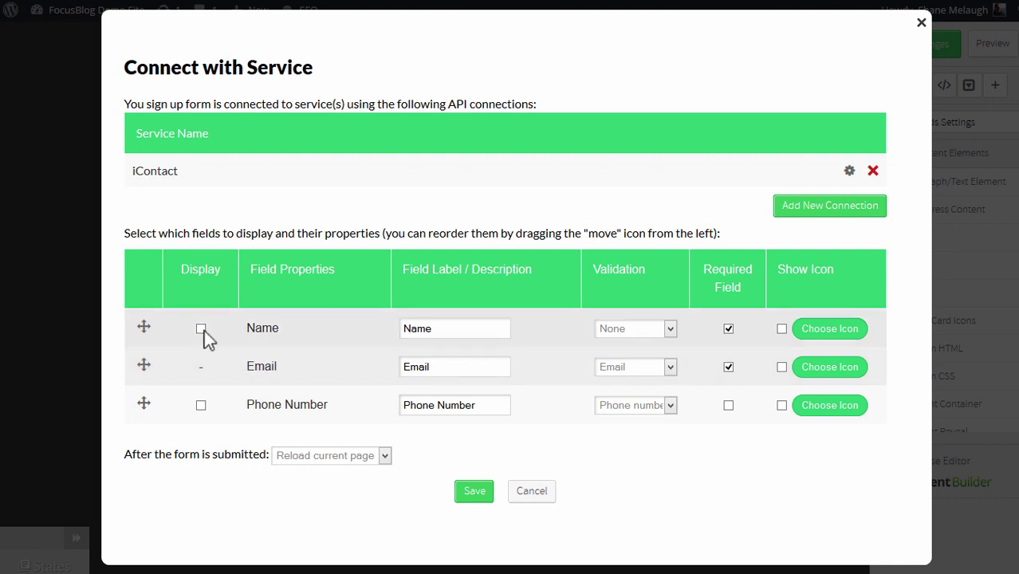
# Show the Phone Number field alongside Name and Email, keeping Name required.
pyautogui.click(201, 405)
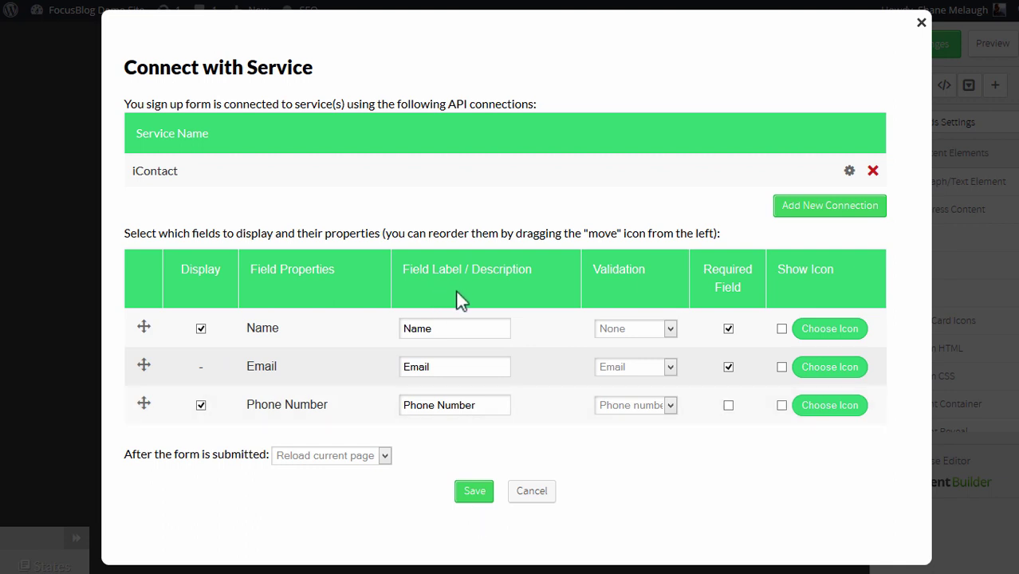
pyautogui.doubleClick(423, 328)
pyautogui.doubleClick(449, 366)
pyautogui.click(502, 405)
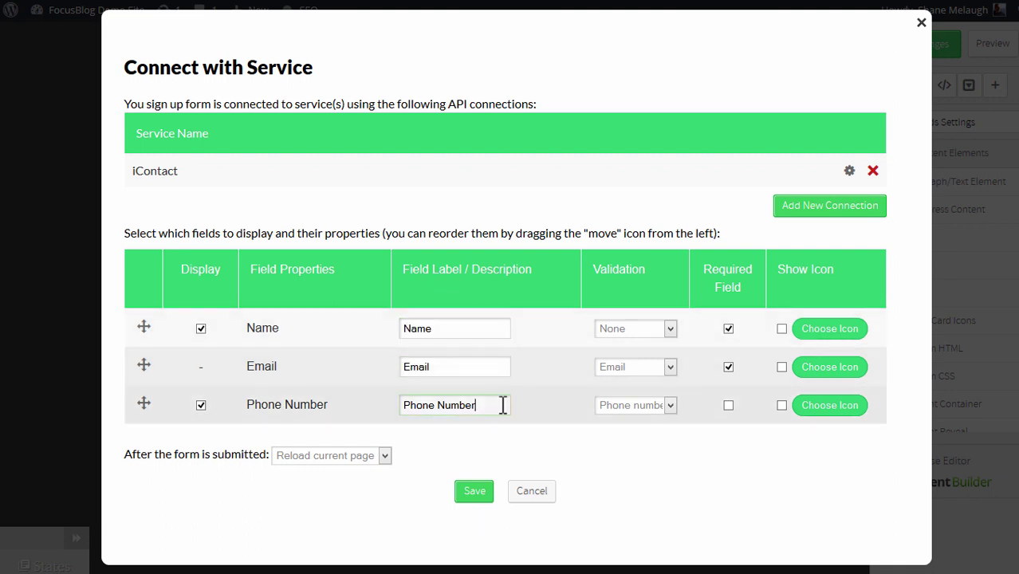
pyautogui.click(728, 328)
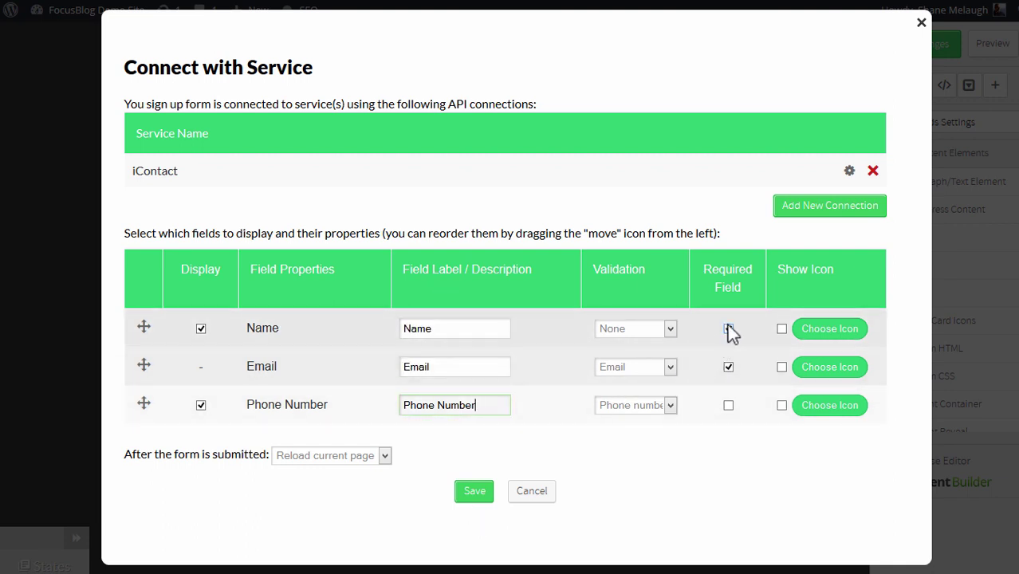
pyautogui.click(727, 329)
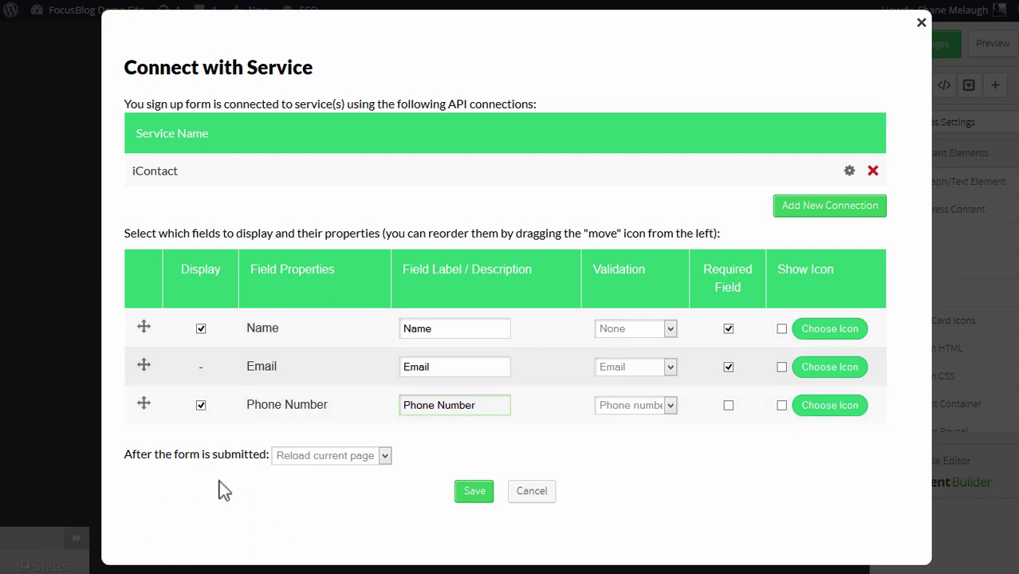
pyautogui.click(388, 461)
pyautogui.click(357, 480)
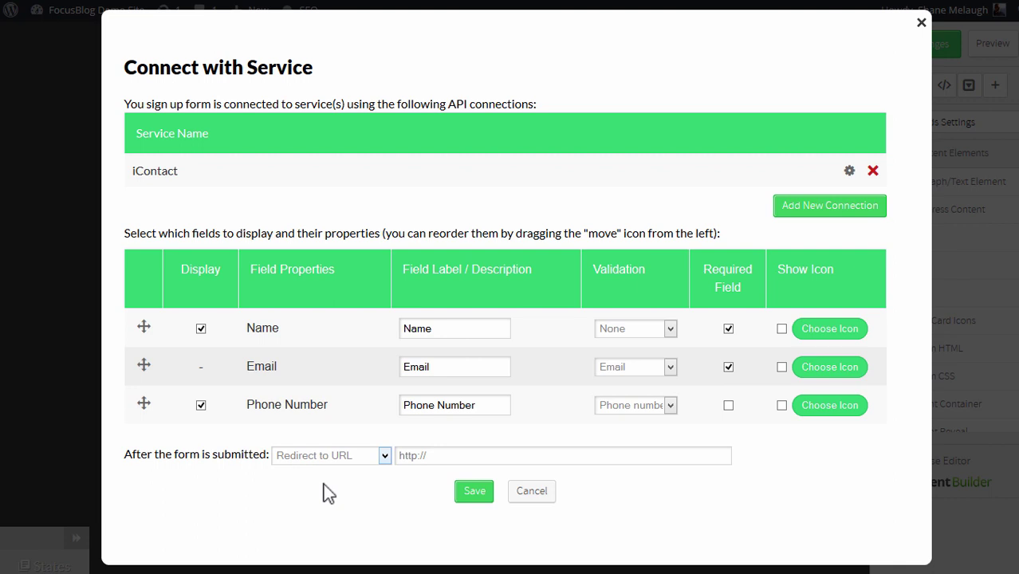
pyautogui.click(483, 461)
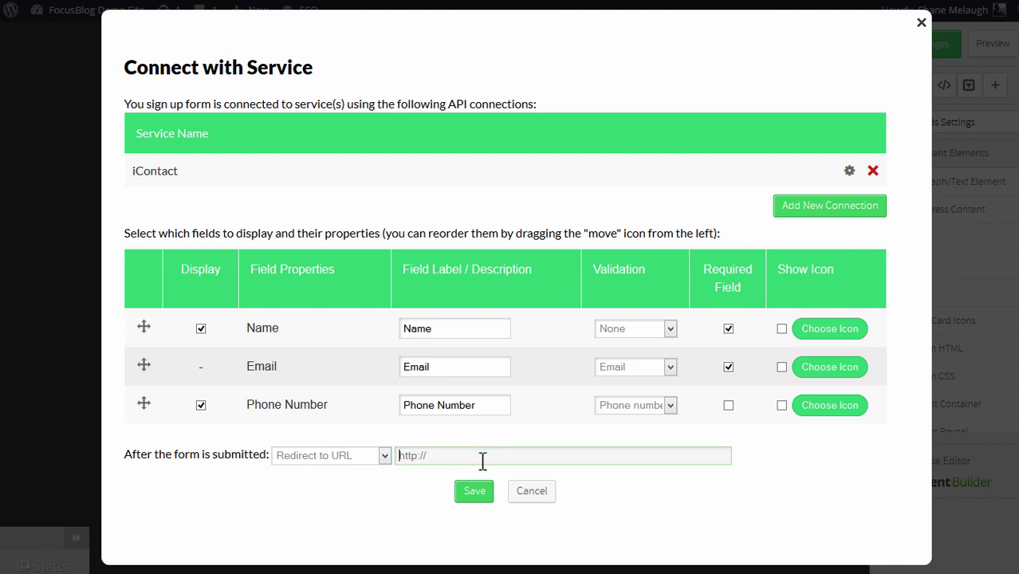
pyautogui.write('http://custom-ty-url.com/')
pyautogui.moveTo(547, 455); pyautogui.dragTo(390, 451)
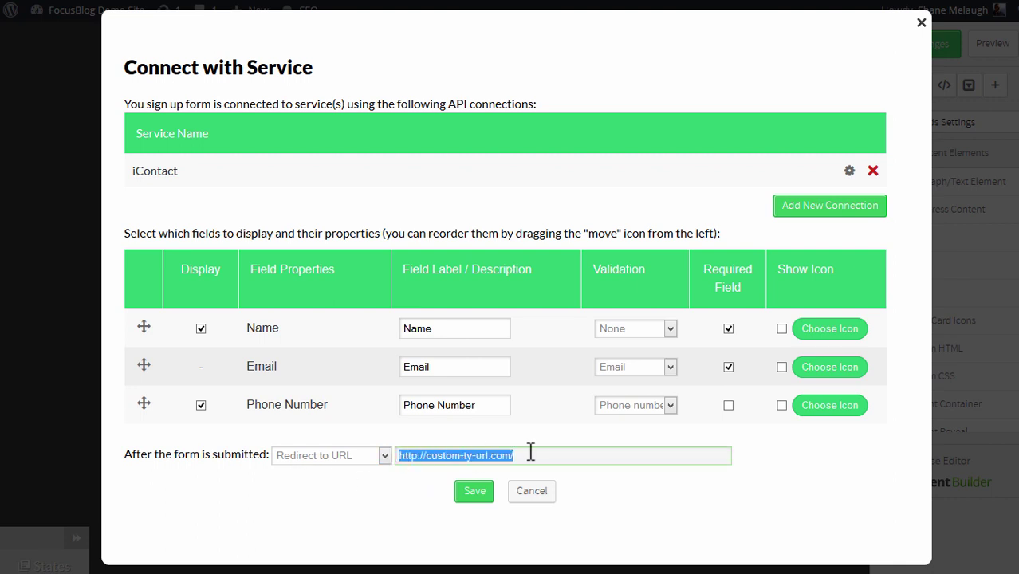
pyautogui.click(562, 456)
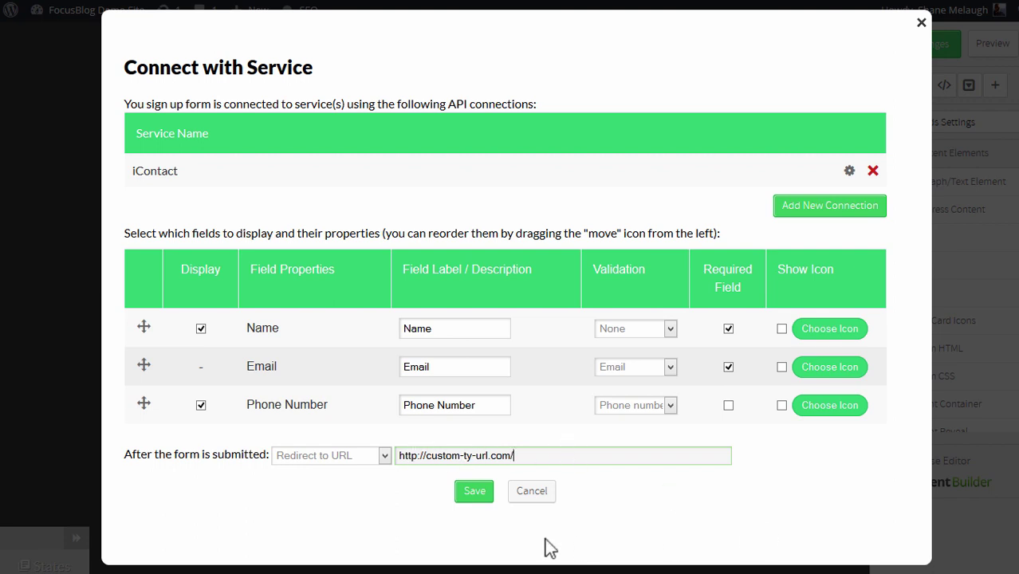
pyautogui.click(476, 491)
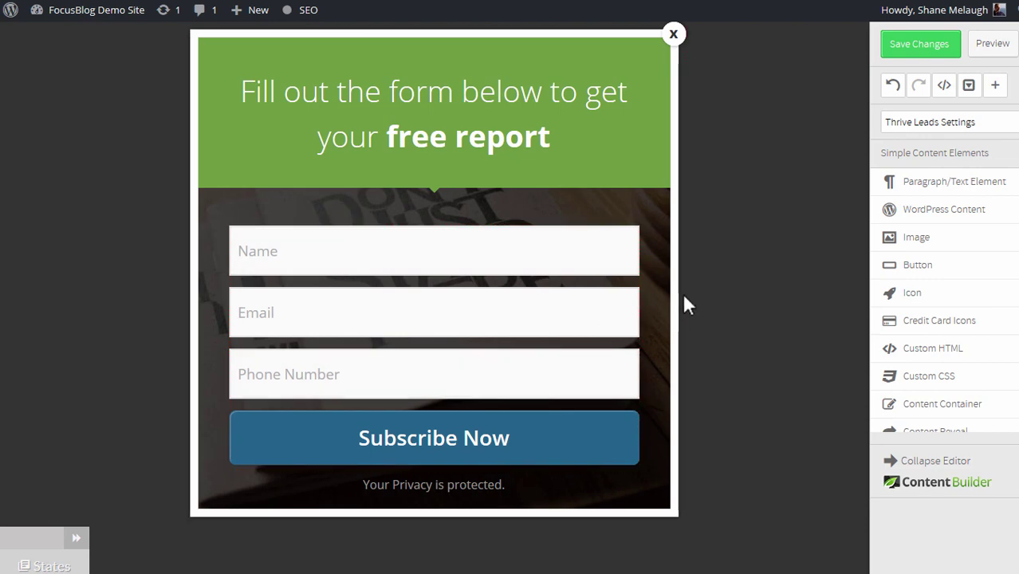
# Save the changes to the opt-in form in Thrive Content Builder.
pyautogui.click(900, 53)
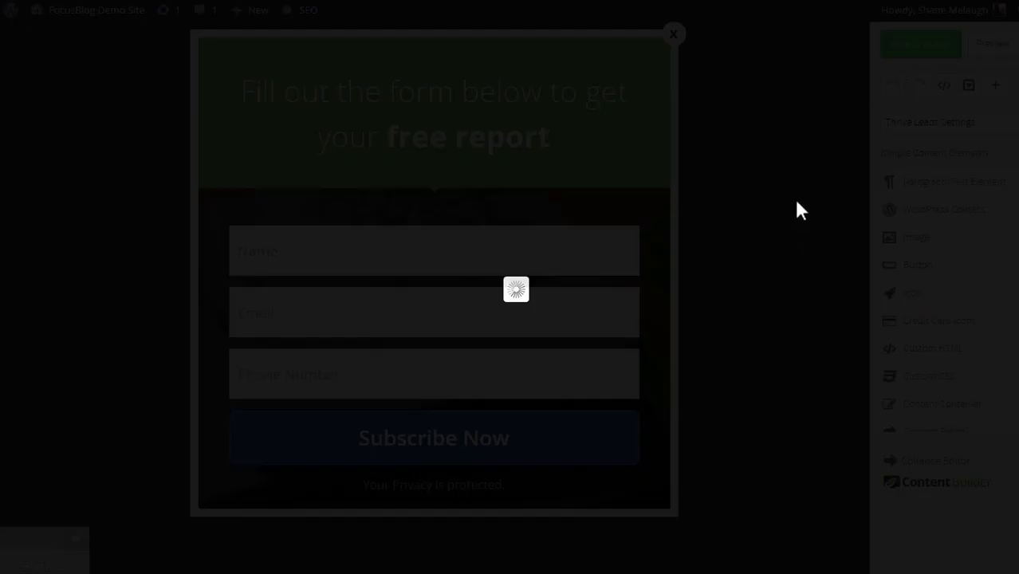